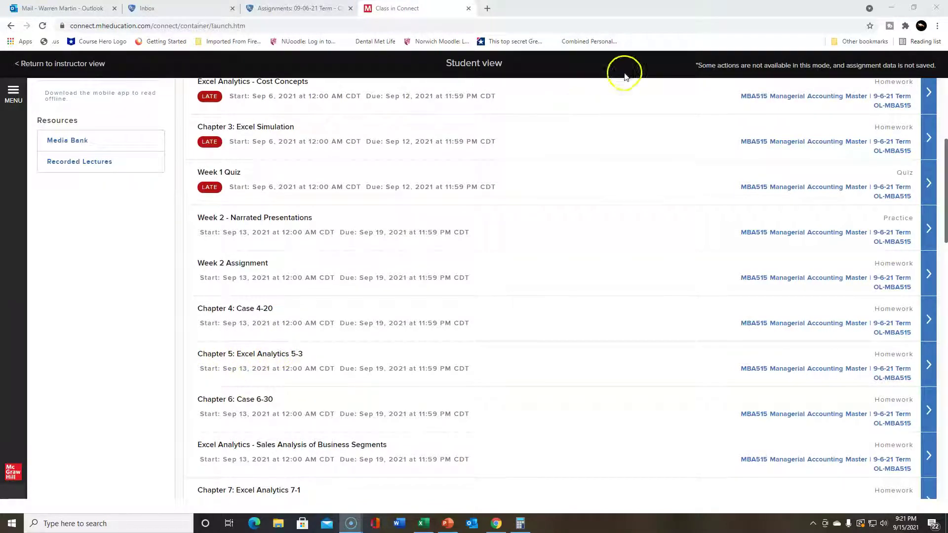
# - Return to the instructor view and open the question preview of the Chapter 5: Excel Analytics 5-3 assignment
pyautogui.click(56, 68)
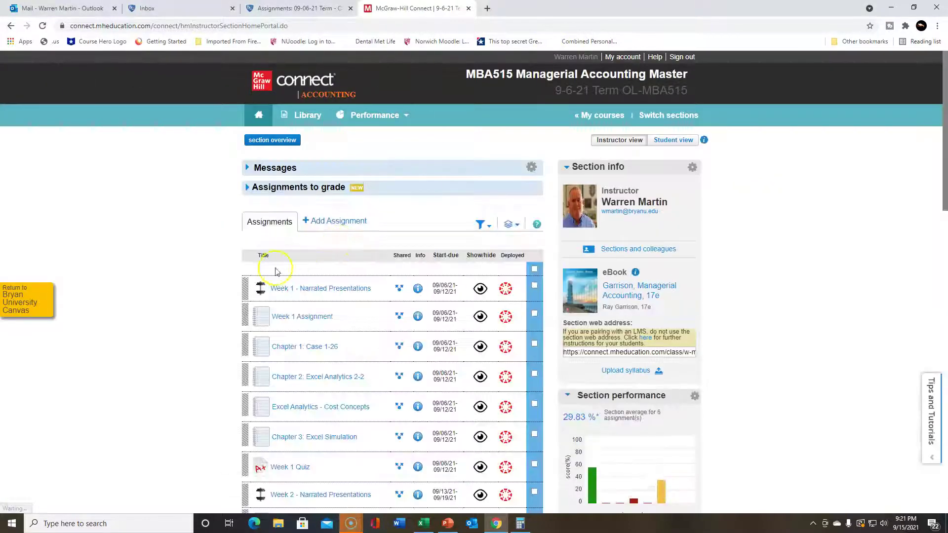
pyautogui.scroll(-8, 218, 309)
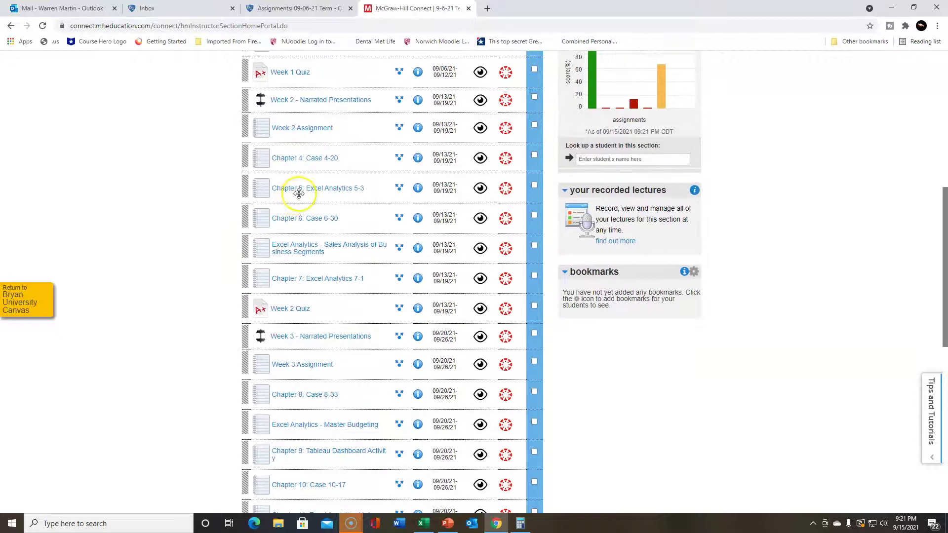
pyautogui.click(316, 190)
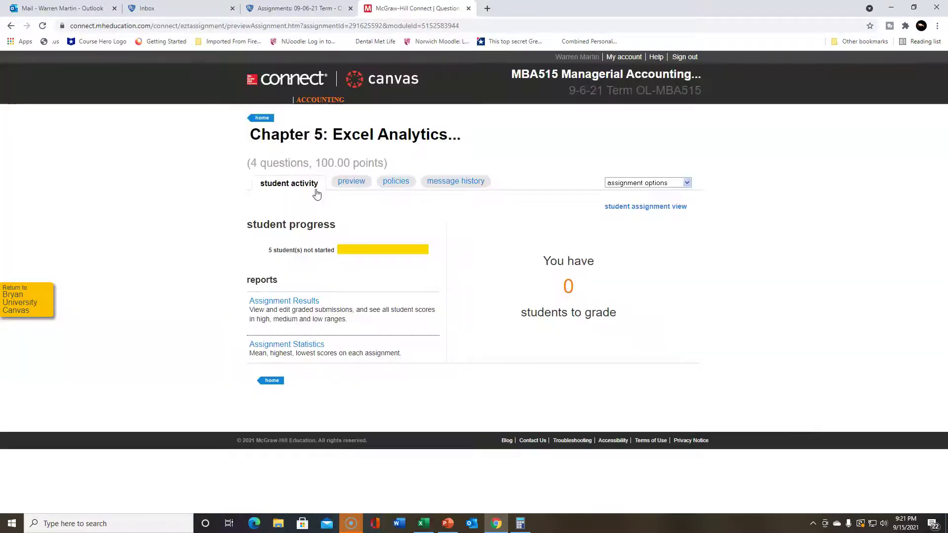
pyautogui.click(356, 185)
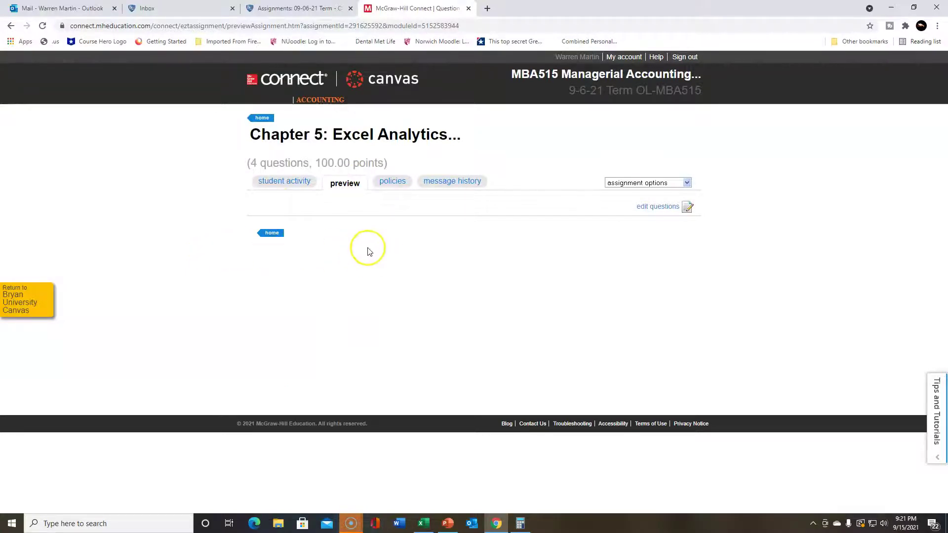
pyautogui.click(339, 185)
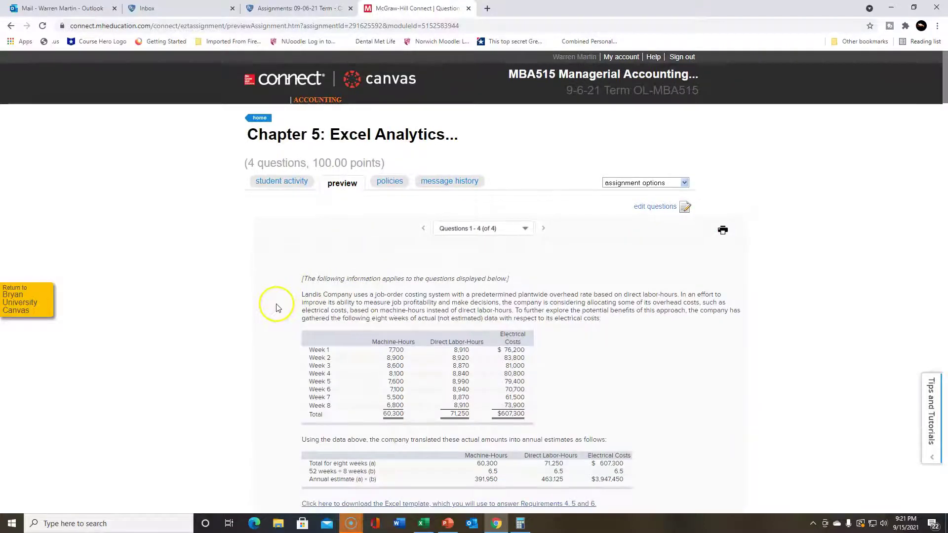
# - Examine the Landis Company weekly data, the annual estimates and the requirements of question 1
pyautogui.scroll(-4, 273, 307)
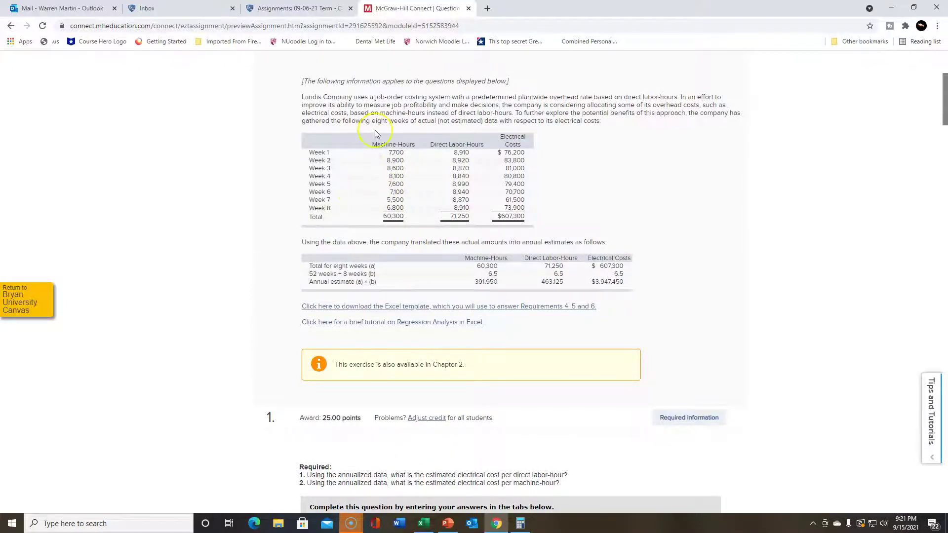
pyautogui.scroll(1, 299, 116)
pyautogui.scroll(-1, 299, 116)
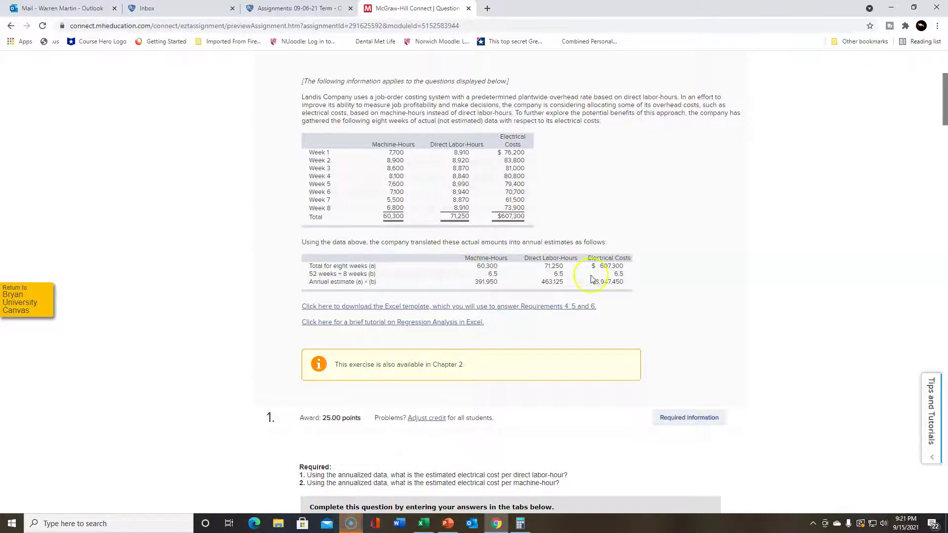
pyautogui.scroll(-1, 269, 306)
pyautogui.scroll(-3, 264, 303)
pyautogui.scroll(3, 263, 303)
pyautogui.scroll(-4, 264, 306)
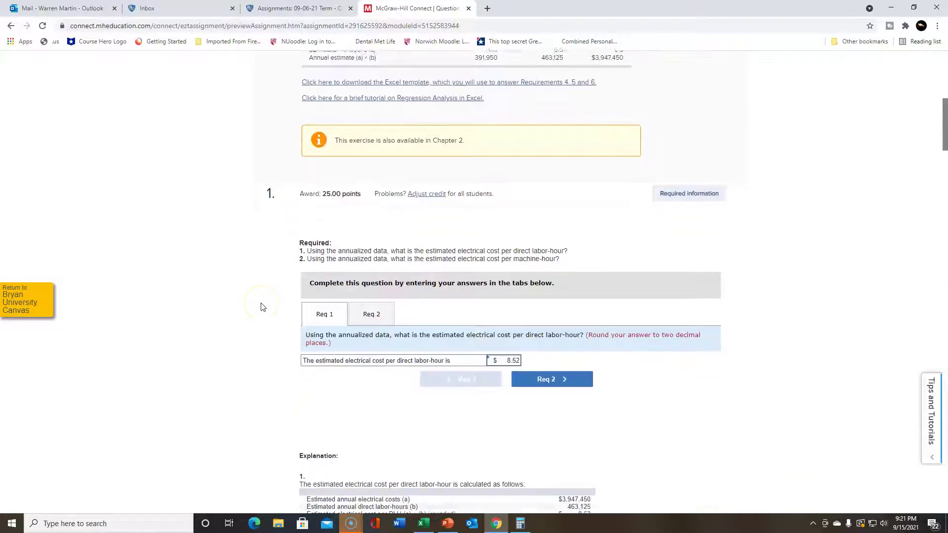
pyautogui.scroll(-2, 262, 307)
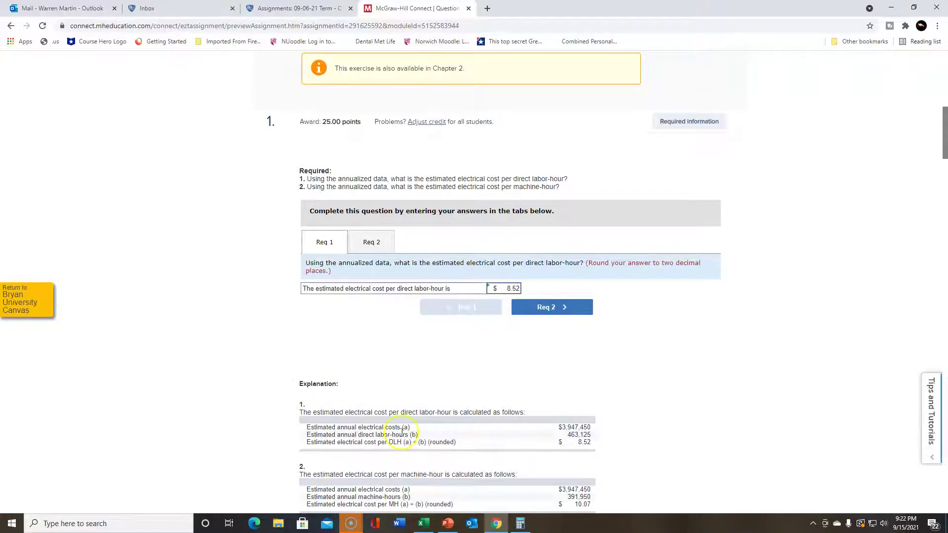
# - Open Calculator and review the annual estimates and explanation behind question 1's electrical cost per direct labor-hour
pyautogui.click(520, 524)
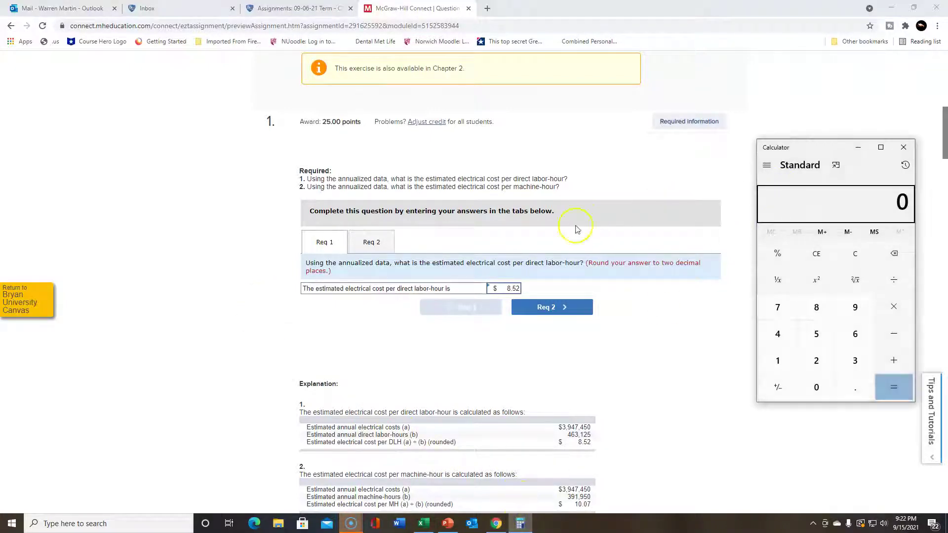
pyautogui.scroll(-2, 286, 270)
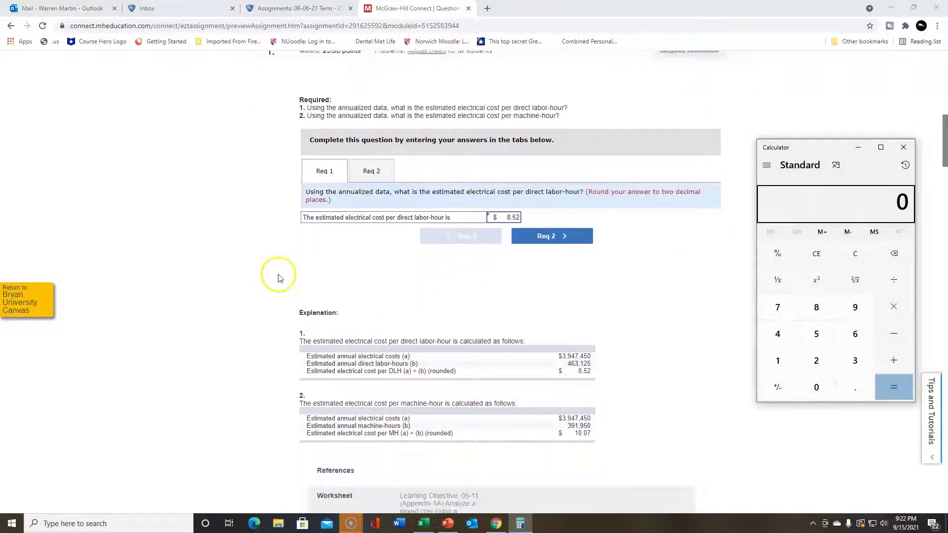
pyautogui.scroll(3, 279, 121)
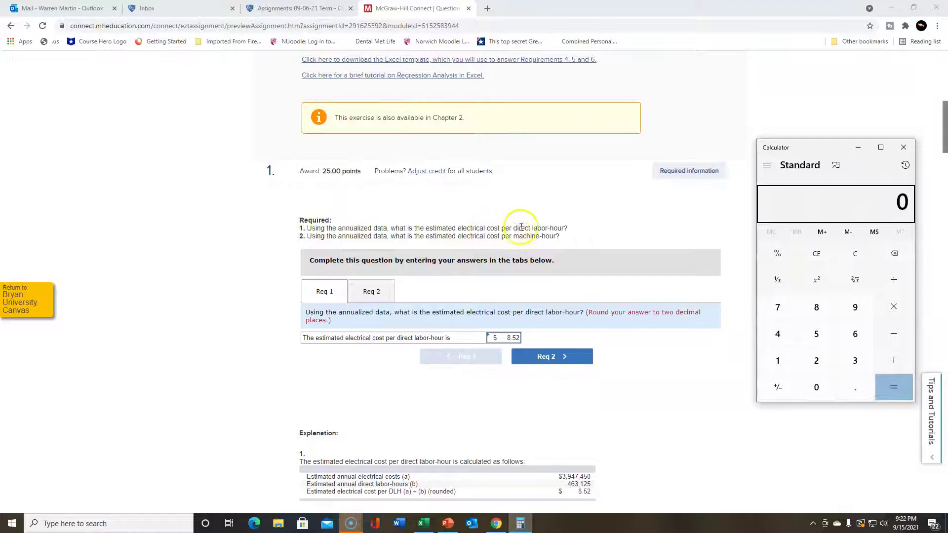
pyautogui.scroll(-3, 282, 301)
pyautogui.scroll(-2, 283, 301)
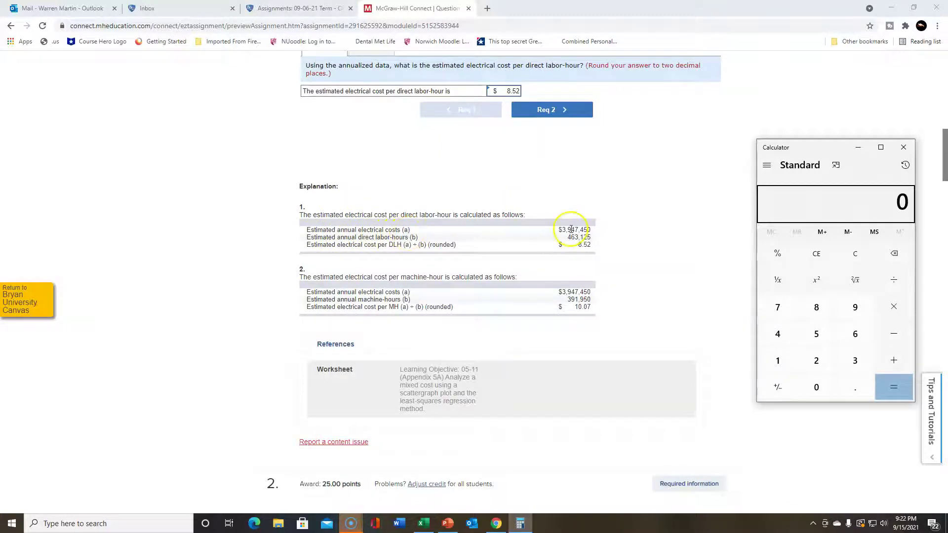
pyautogui.scroll(5, 309, 207)
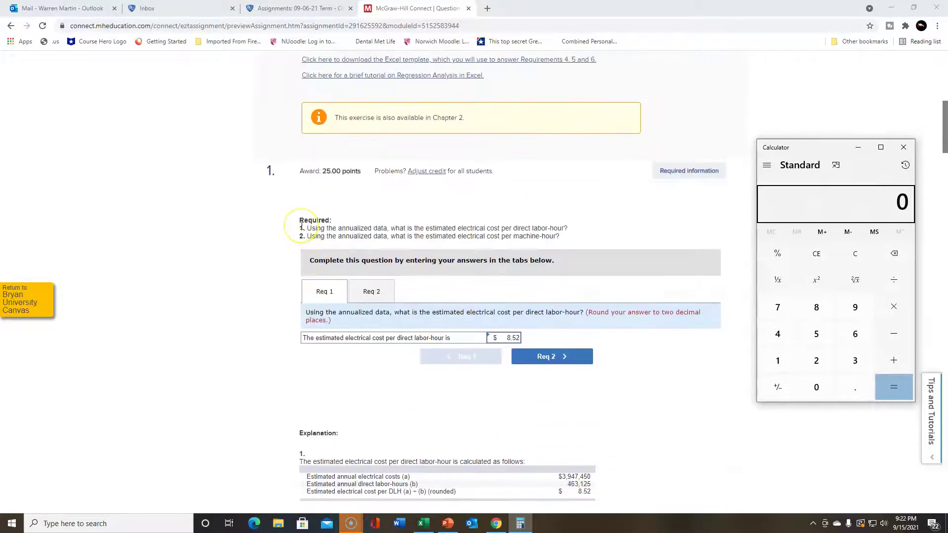
pyautogui.scroll(2, 302, 225)
pyautogui.scroll(3, 301, 226)
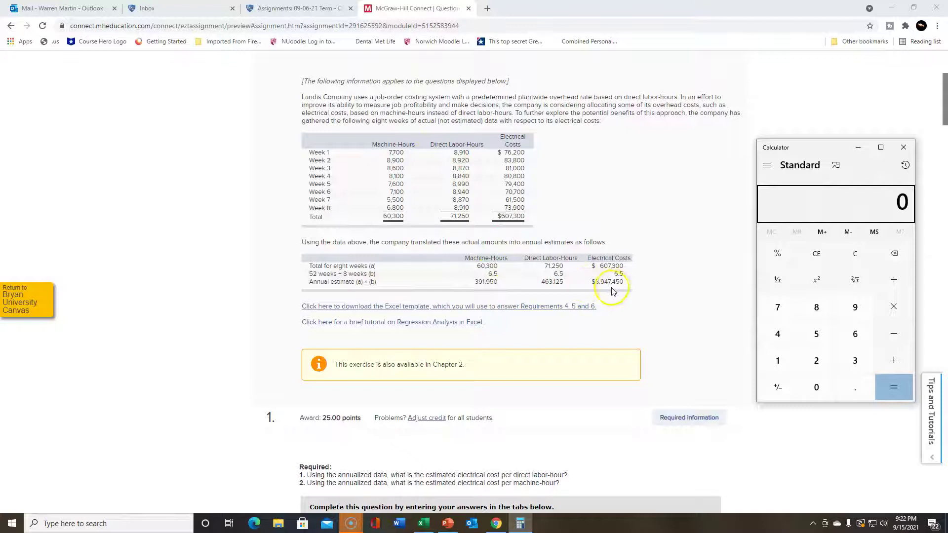
pyautogui.scroll(-6, 283, 315)
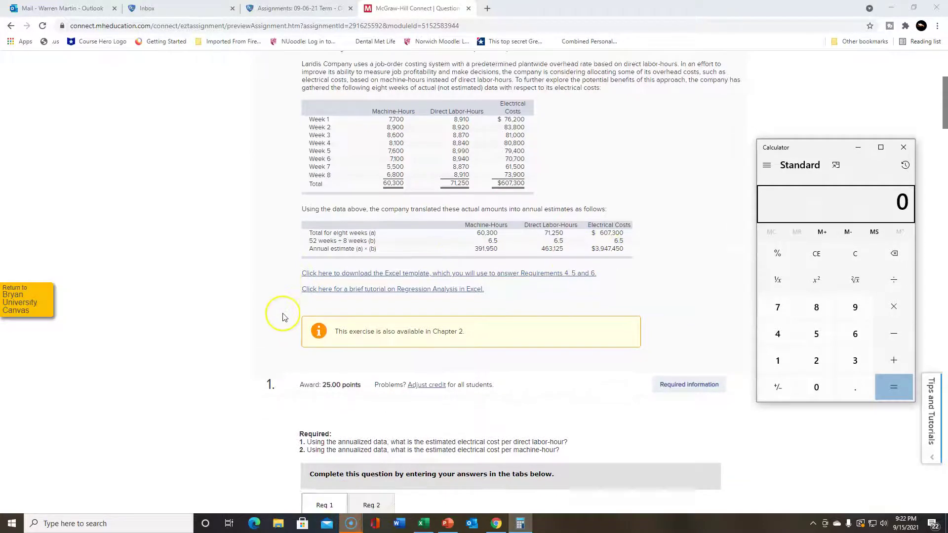
pyautogui.scroll(-3, 283, 317)
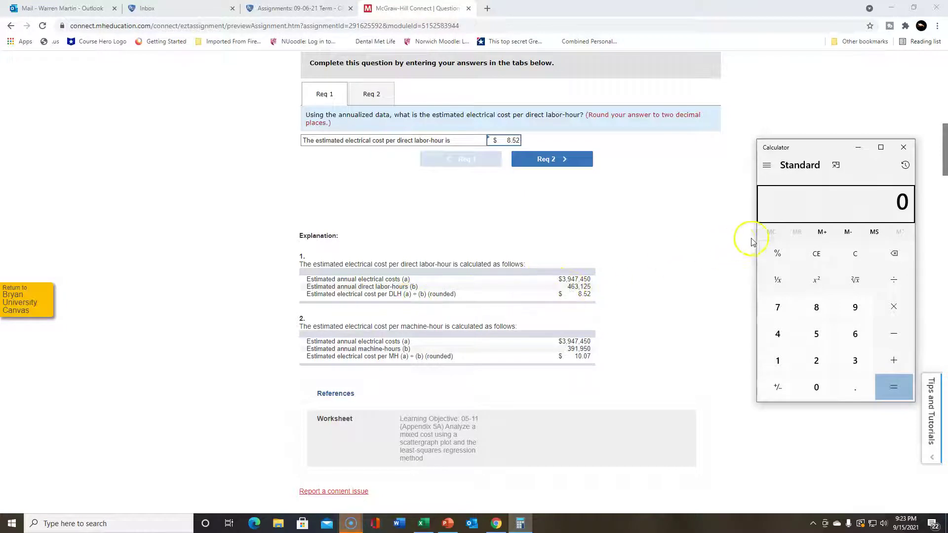
pyautogui.click(854, 366)
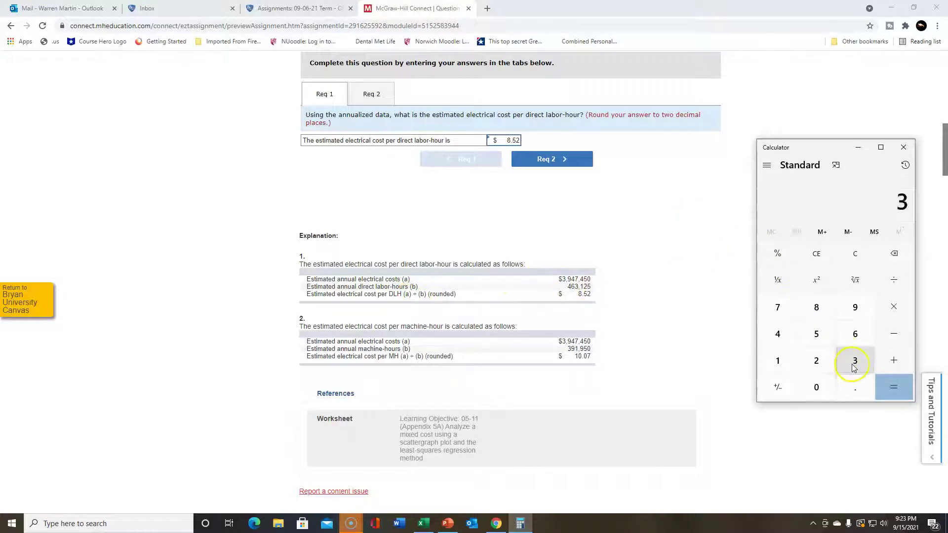
pyautogui.write('3')
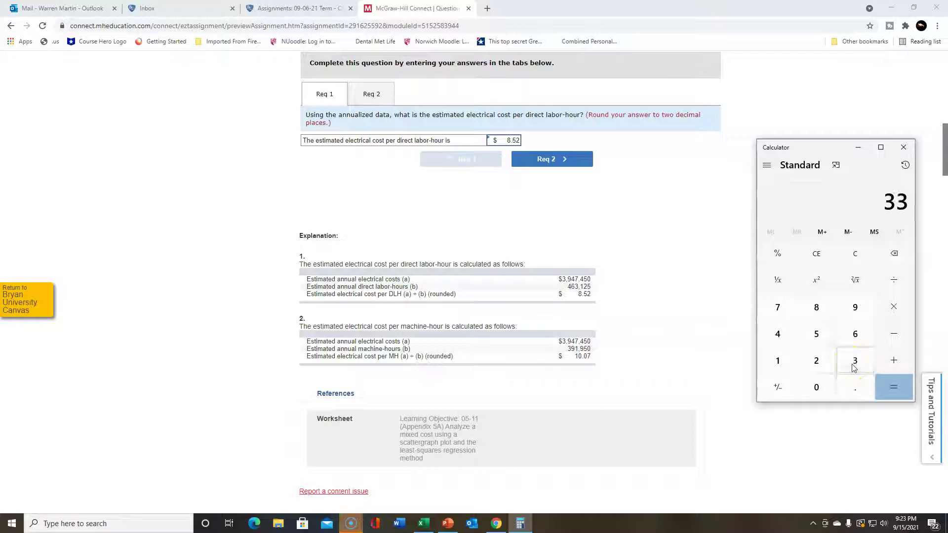
pyautogui.write(',947,450')
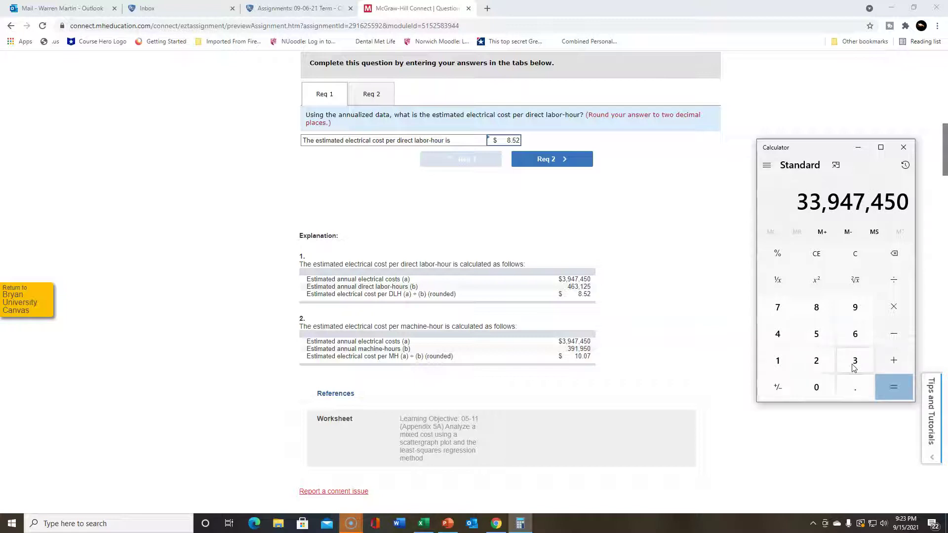
pyautogui.press('/')
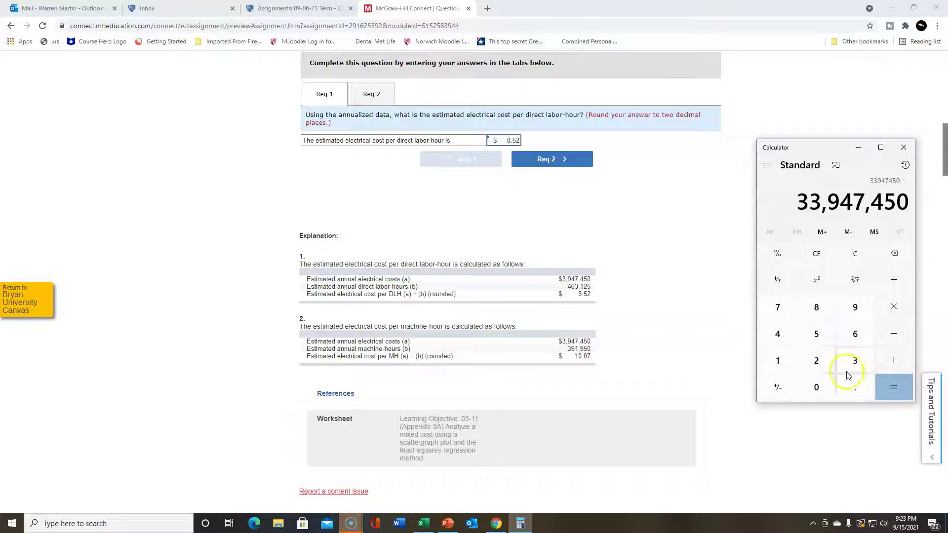
pyautogui.click(854, 386)
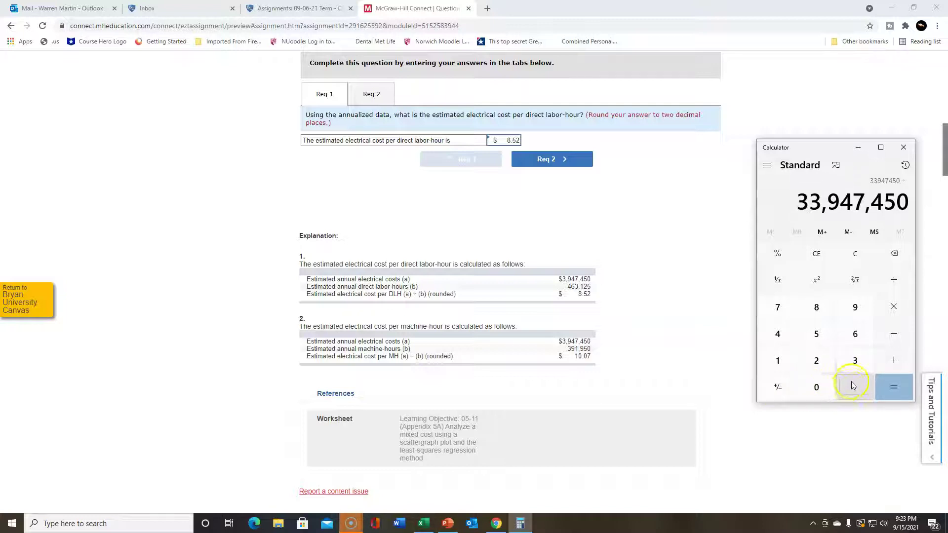
pyautogui.click(892, 286)
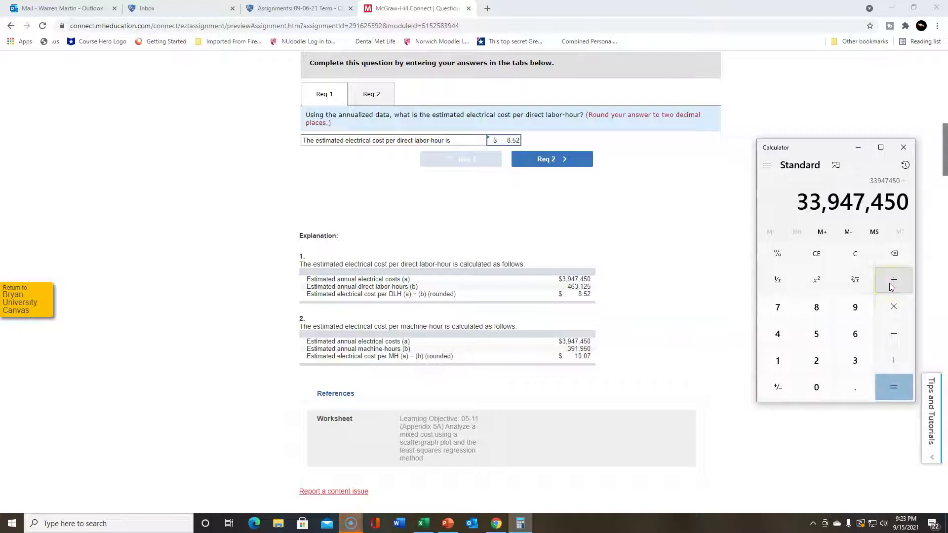
pyautogui.write('463,125')
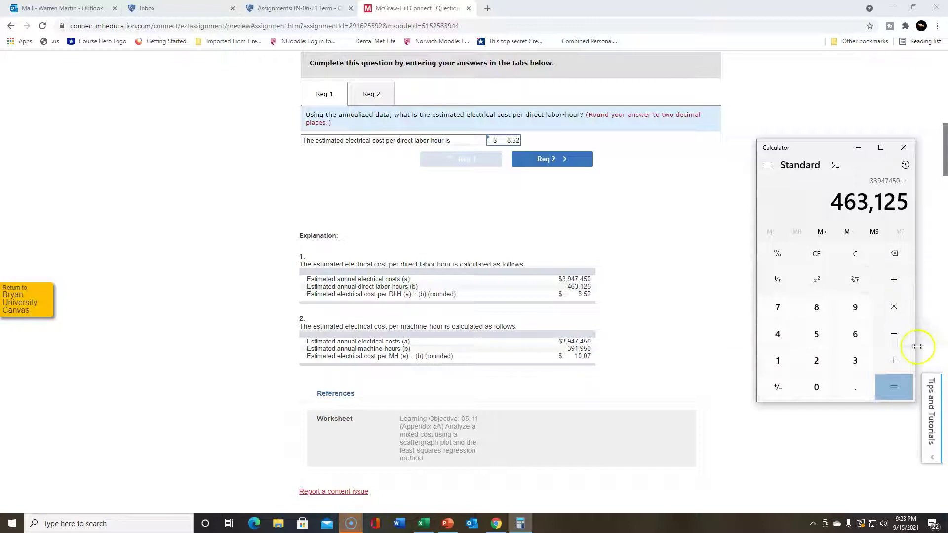
pyautogui.click(895, 394)
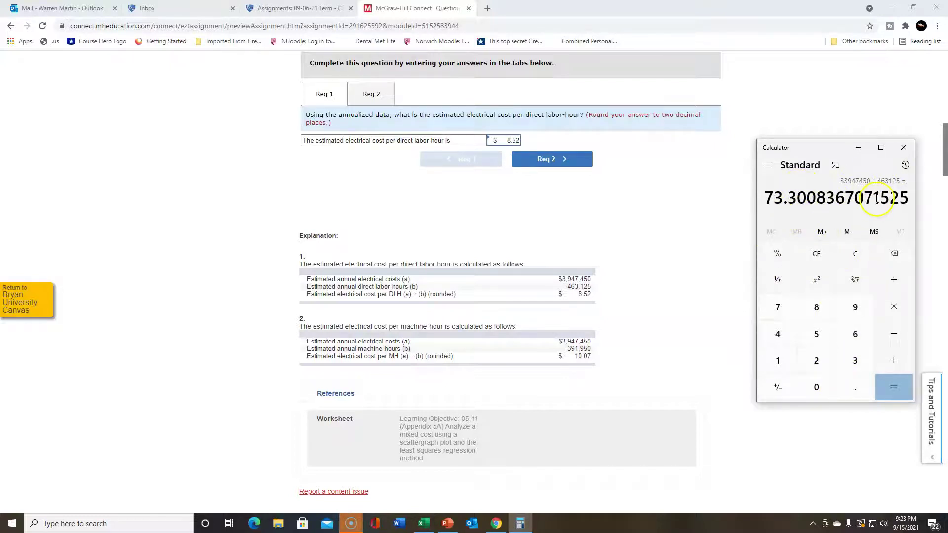
pyautogui.click(853, 252)
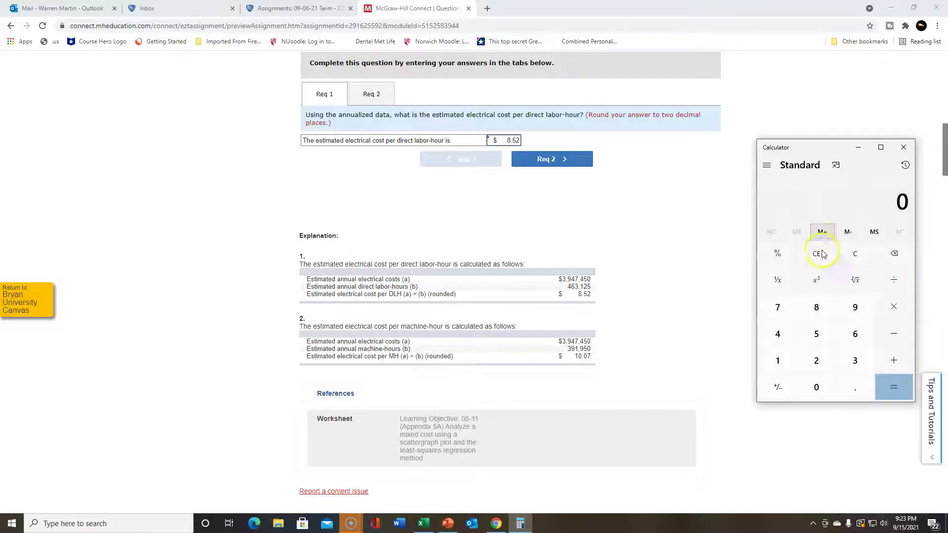
# - Calculate the electrical cost per direct labor-hour by dividing 3,947,450 by 463,125
pyautogui.write('3,9')
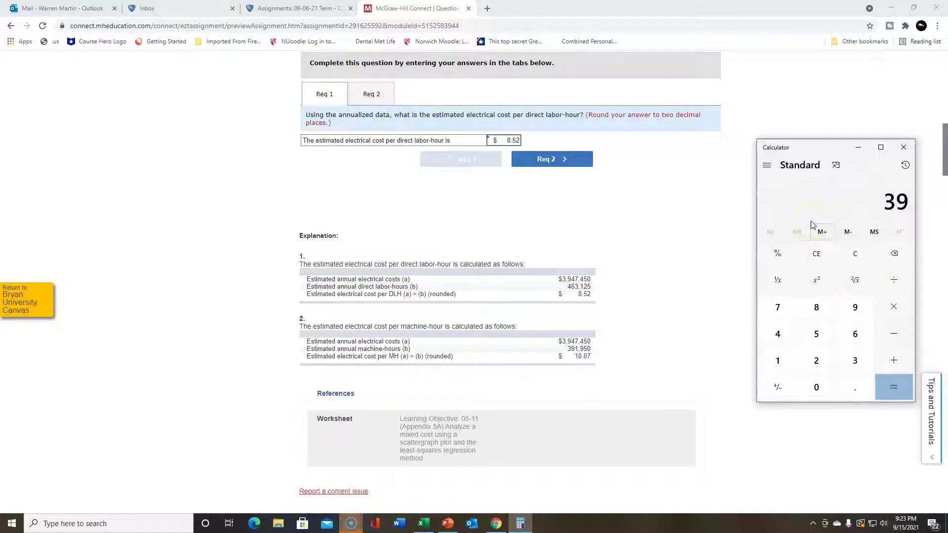
pyautogui.write('47,450')
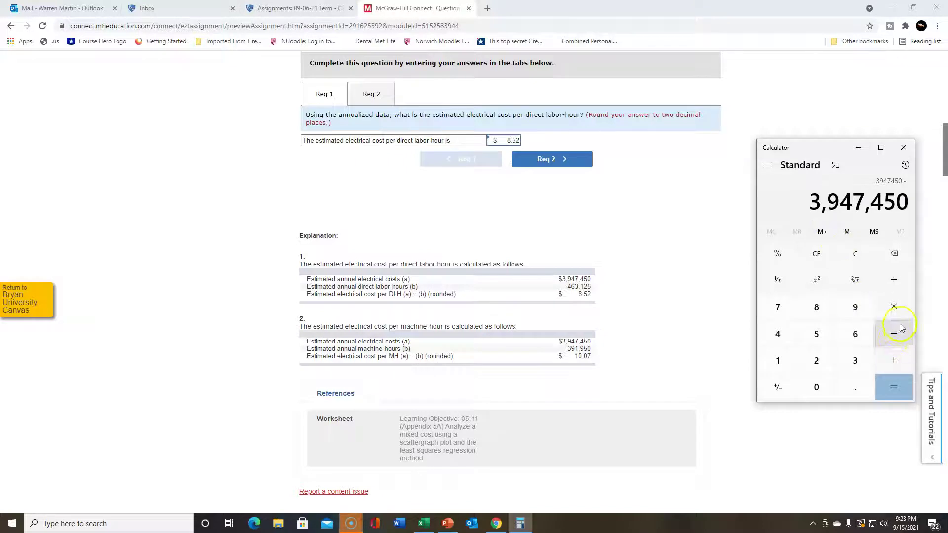
pyautogui.click(888, 280)
pyautogui.click(888, 281)
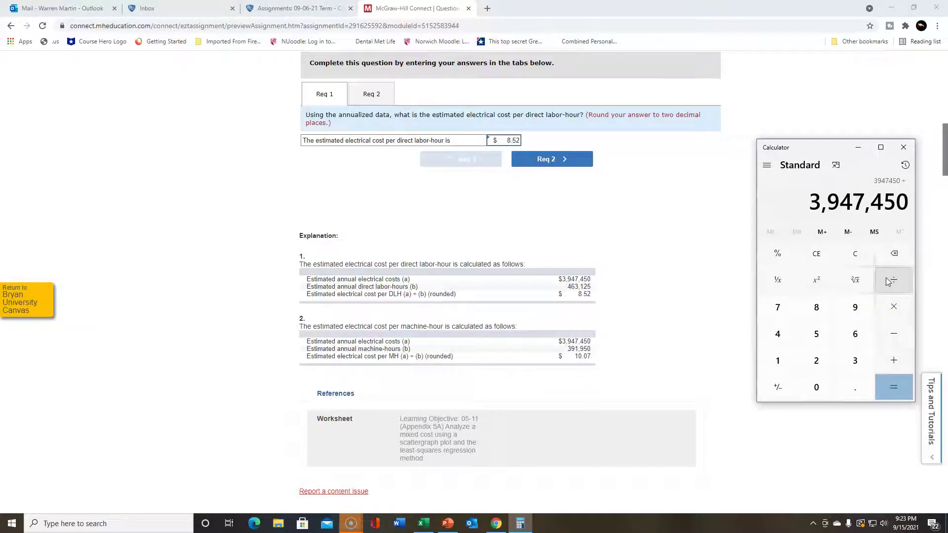
pyautogui.write('46')
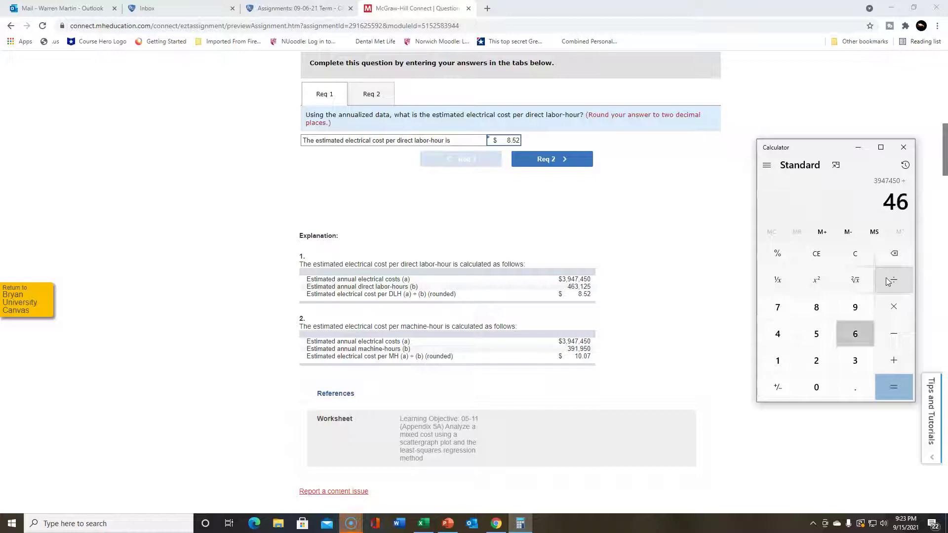
pyautogui.write('3,125')
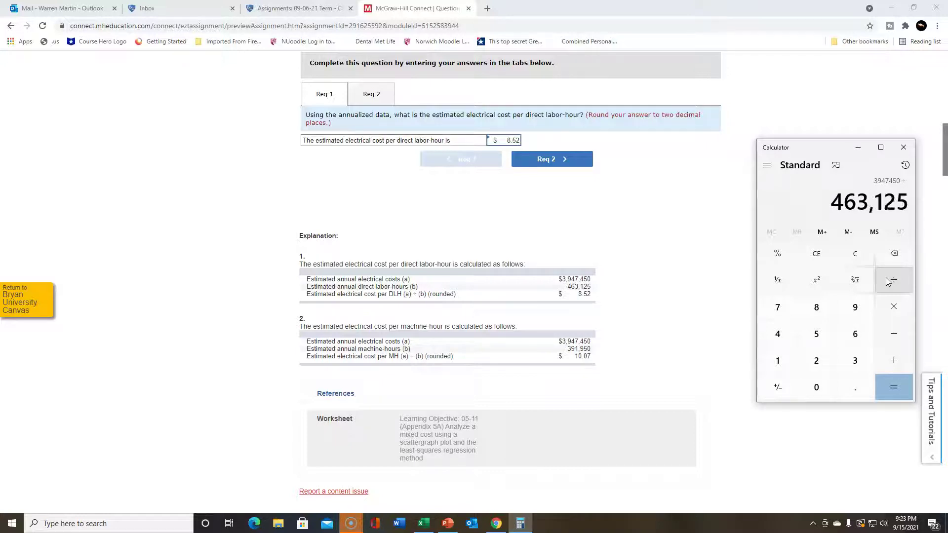
pyautogui.click(897, 384)
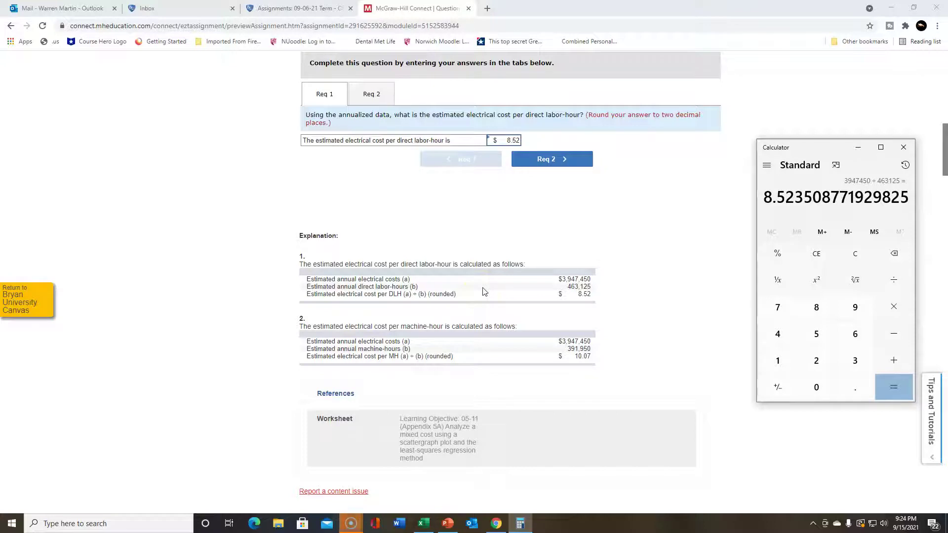
# - Review question 1's requirements and its explanation of the electrical cost per direct labor-hour and per machine-hour
pyautogui.scroll(-3, 440, 266)
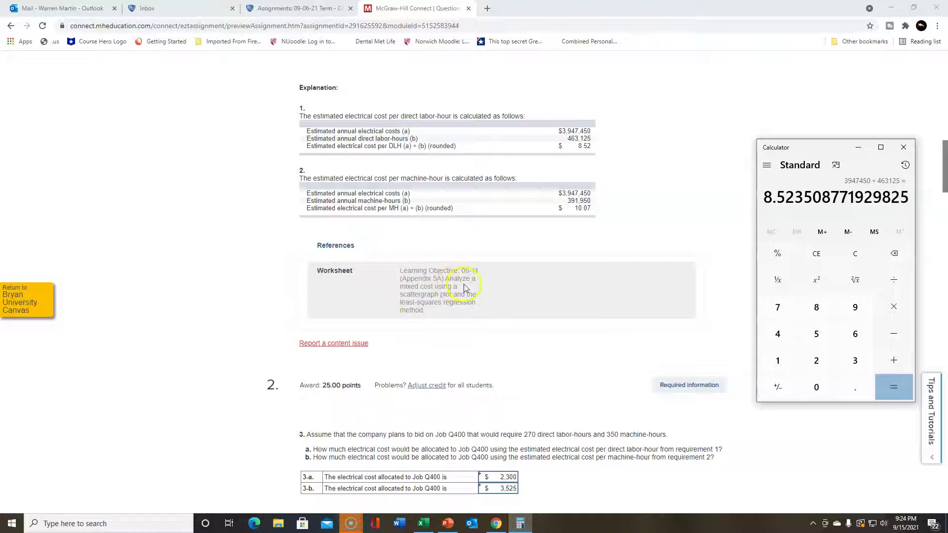
pyautogui.scroll(5, 464, 284)
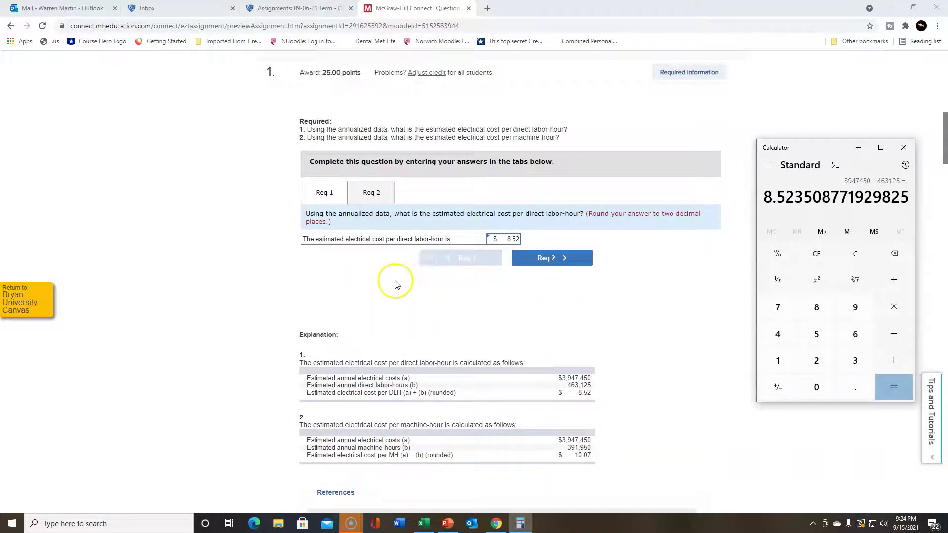
pyautogui.scroll(4, 316, 279)
pyautogui.scroll(-5, 297, 277)
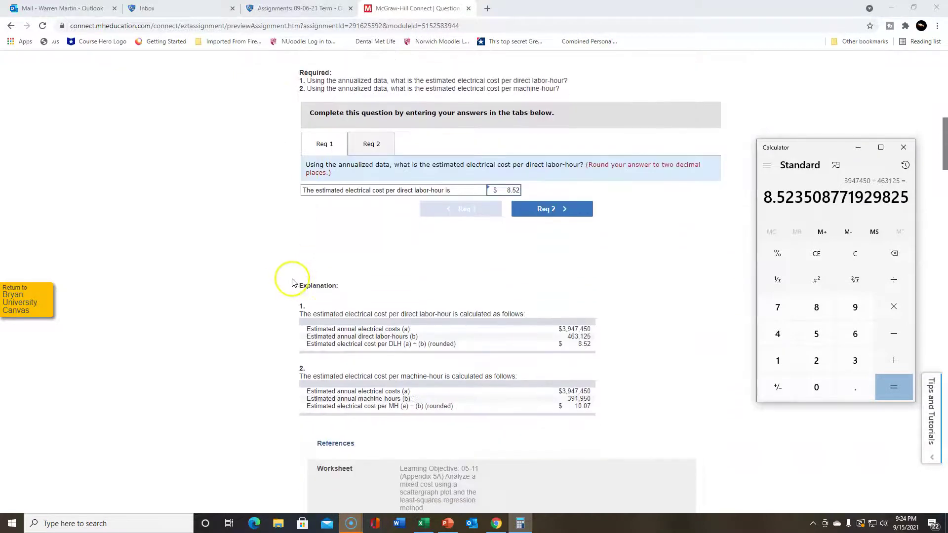
# - Calculate the electrical cost allocated to Job Q400 in question 2 by multiplying 270 direct labor-hours by 8.52
pyautogui.scroll(-9, 291, 282)
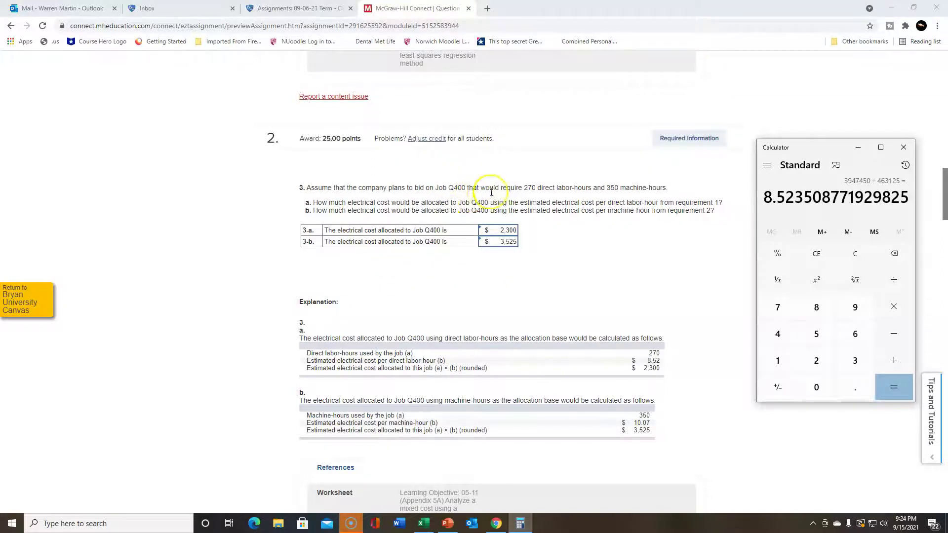
pyautogui.scroll(-2, 363, 283)
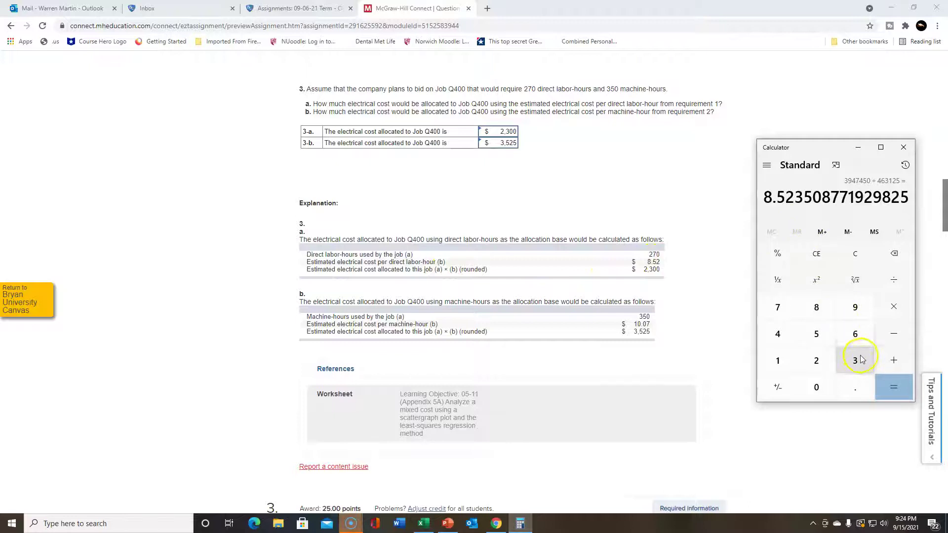
pyautogui.click(859, 255)
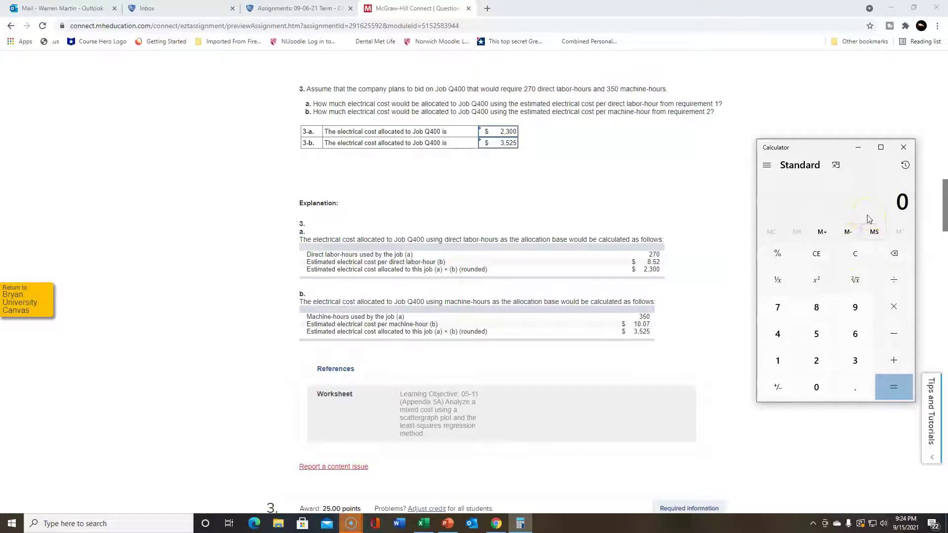
pyautogui.write('270')
pyautogui.click(902, 304)
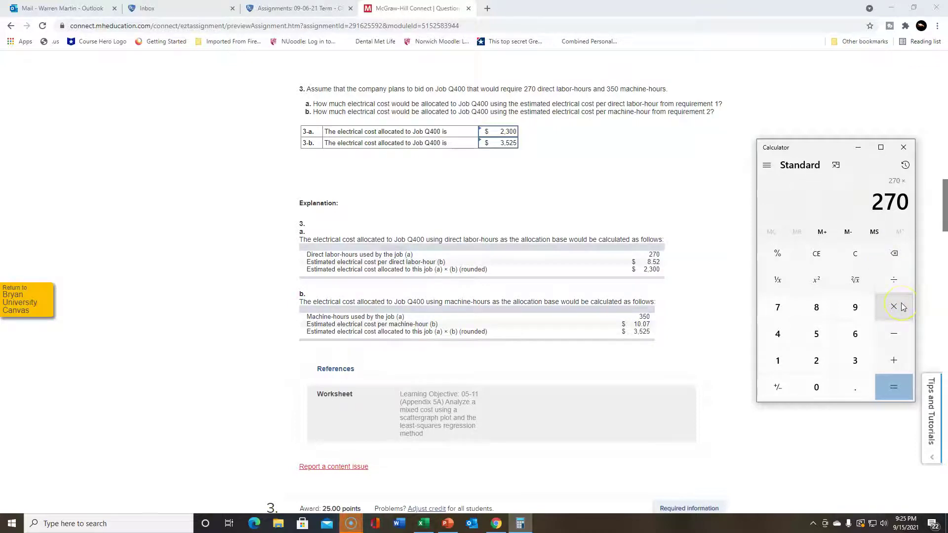
pyautogui.write('8.5')
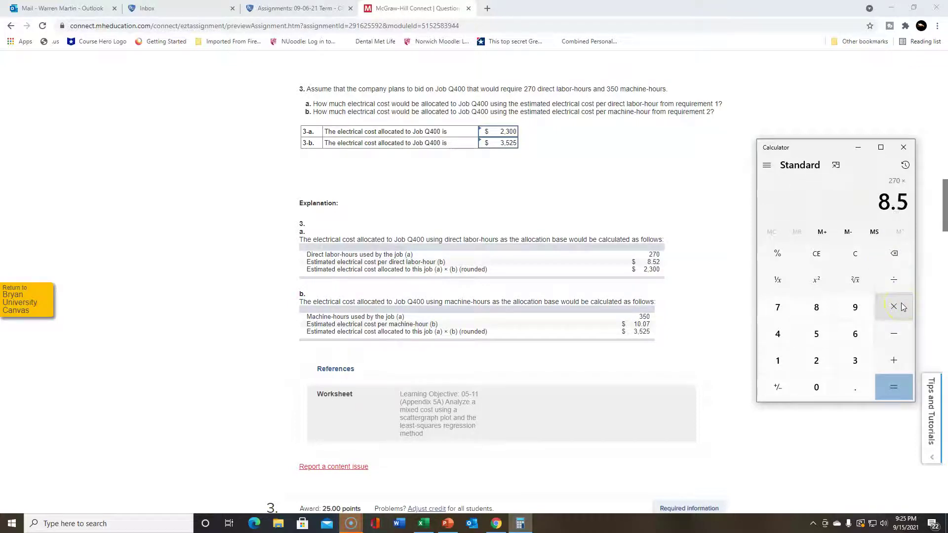
pyautogui.write('2')
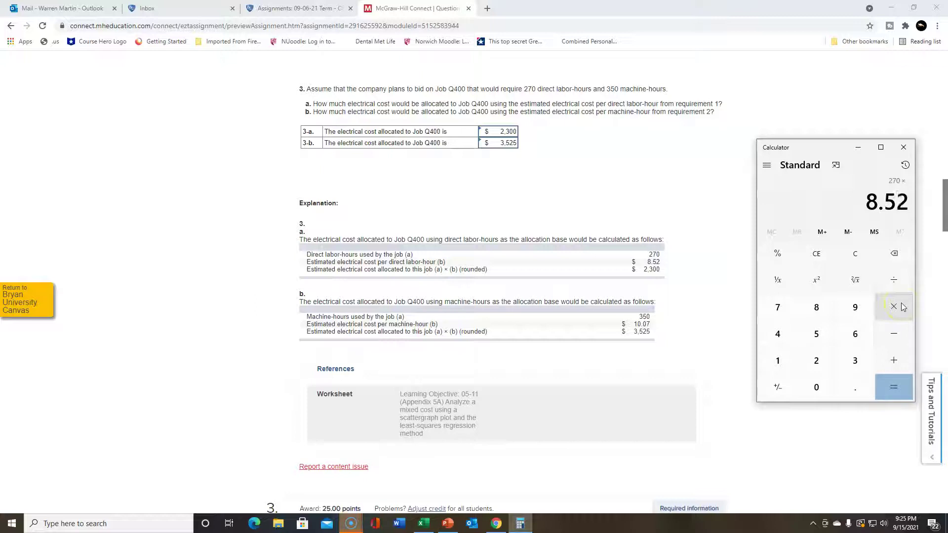
pyautogui.click(900, 376)
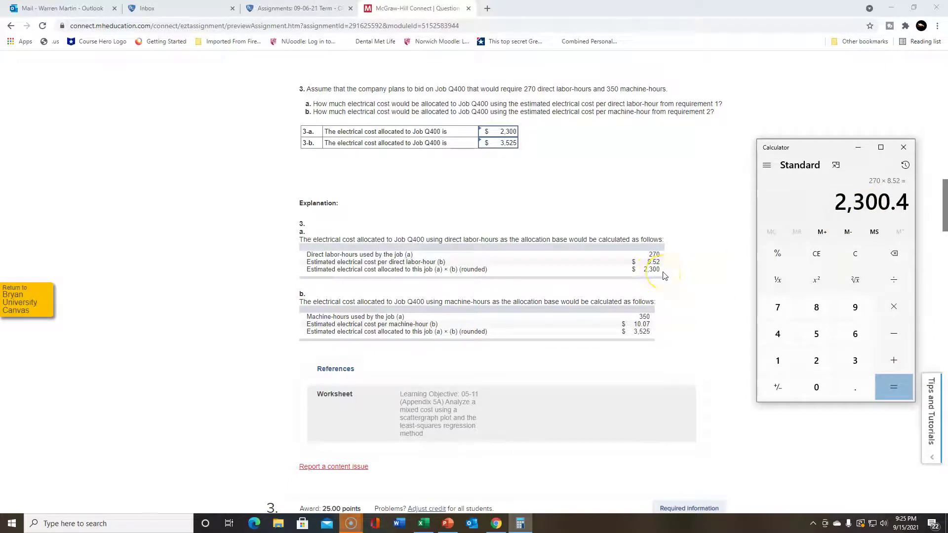
# - Review question 3's scattergraph requirements and the explanation's Excel instructions and charts for direct labor-hours and machine-hours versus electrical costs
pyautogui.scroll(-5, 478, 308)
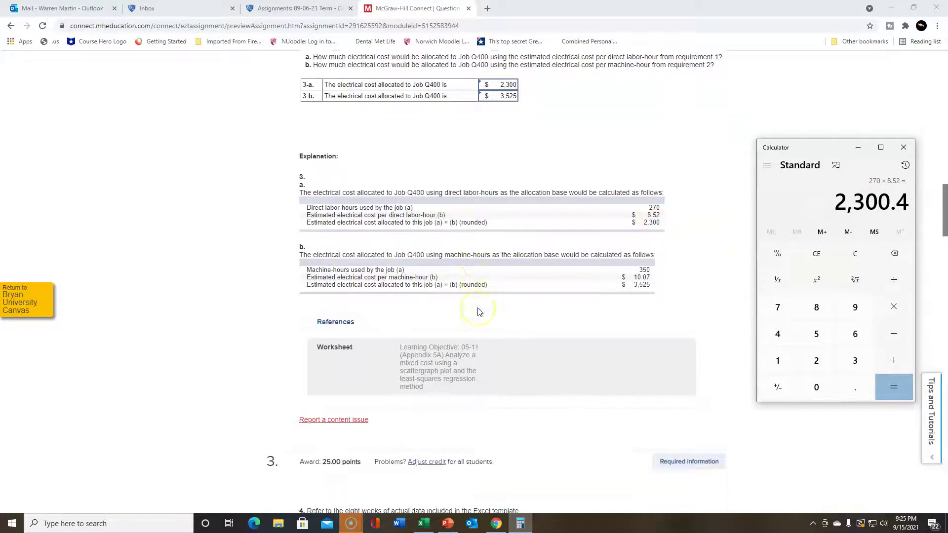
pyautogui.scroll(-3, 285, 272)
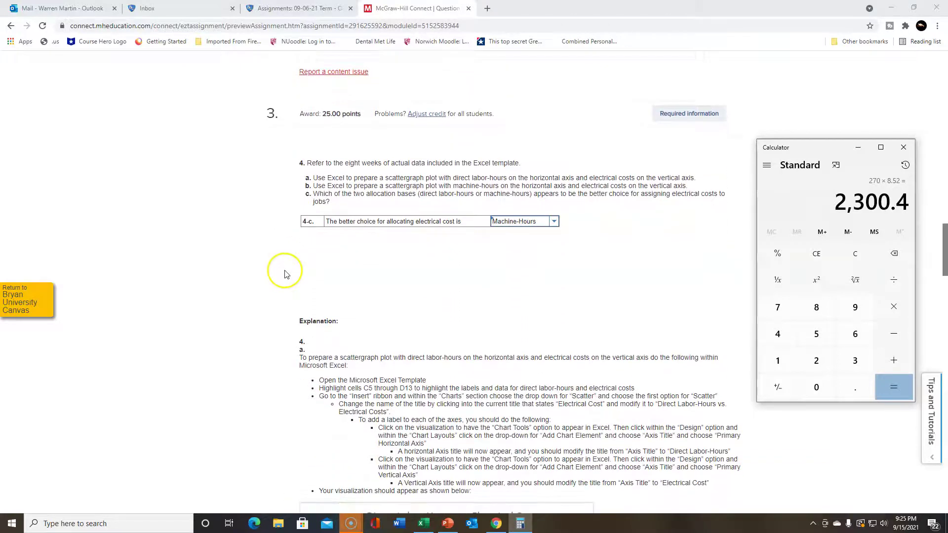
pyautogui.scroll(-1, 285, 274)
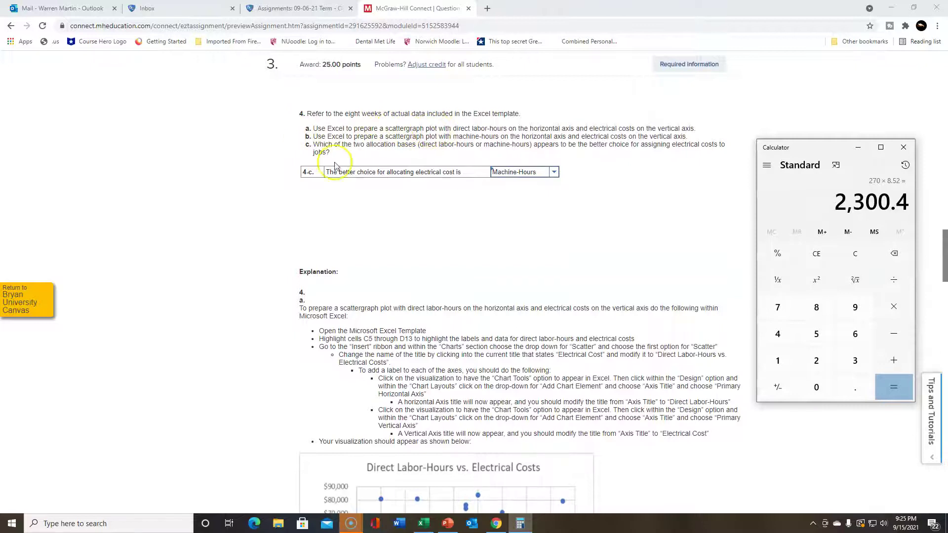
pyautogui.scroll(-1, 263, 189)
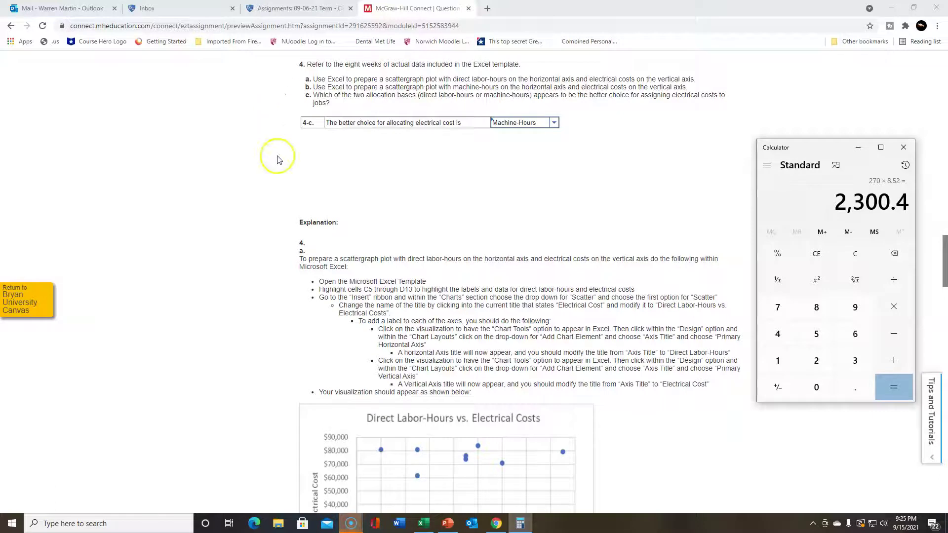
pyautogui.scroll(-2, 277, 244)
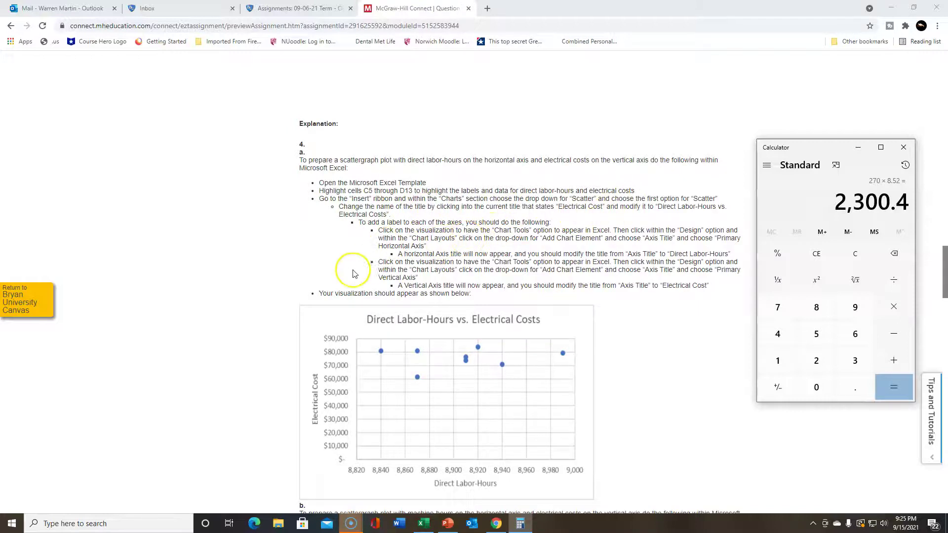
pyautogui.scroll(-2, 317, 269)
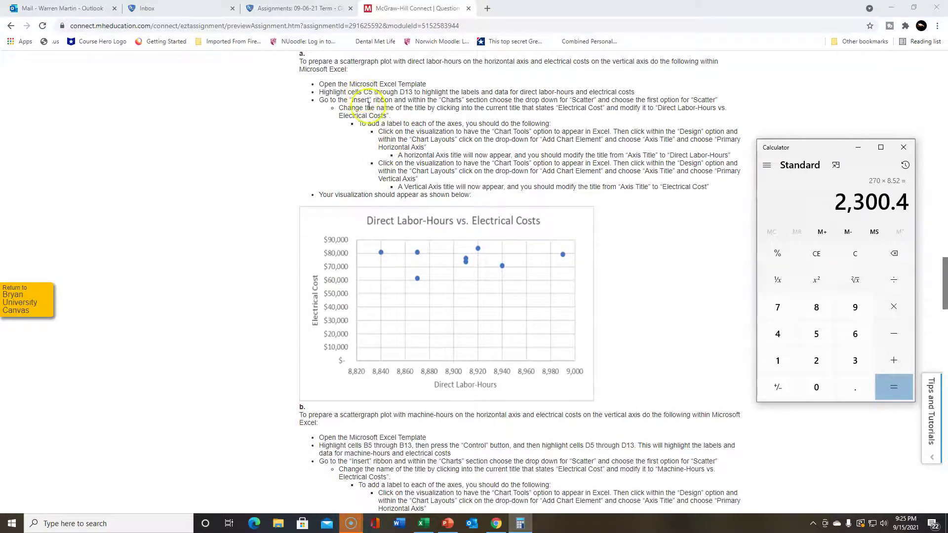
pyautogui.scroll(-2, 361, 390)
pyautogui.scroll(-2, 355, 363)
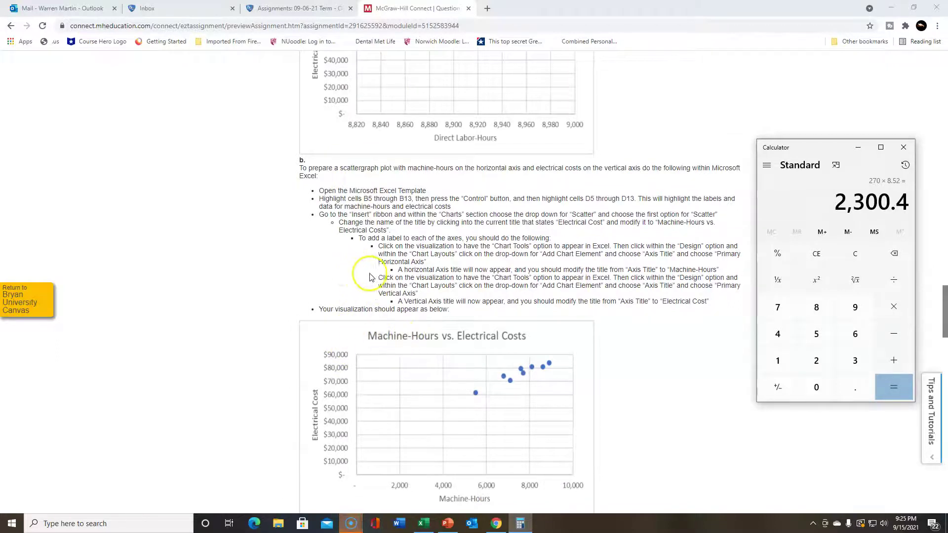
pyautogui.scroll(-1, 346, 285)
pyautogui.scroll(-3, 346, 285)
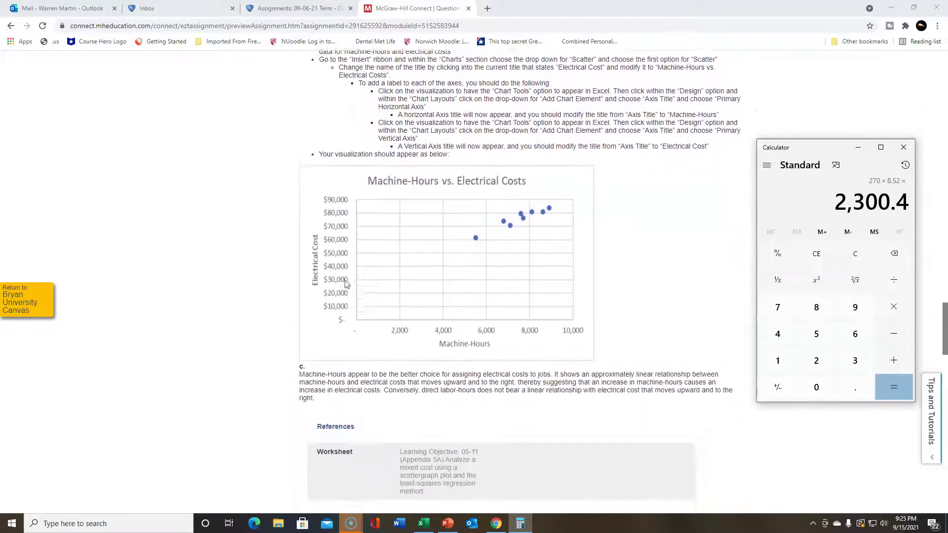
pyautogui.scroll(-2, 346, 344)
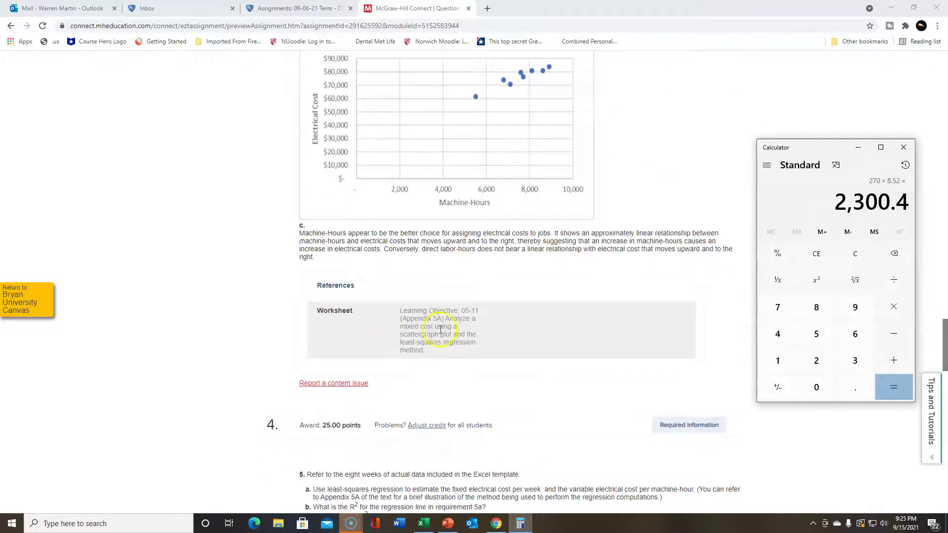
# - Read question 4's least-squares regression requirements and return to the Landis Company weekly data and annual estimates
pyautogui.scroll(-5, 293, 361)
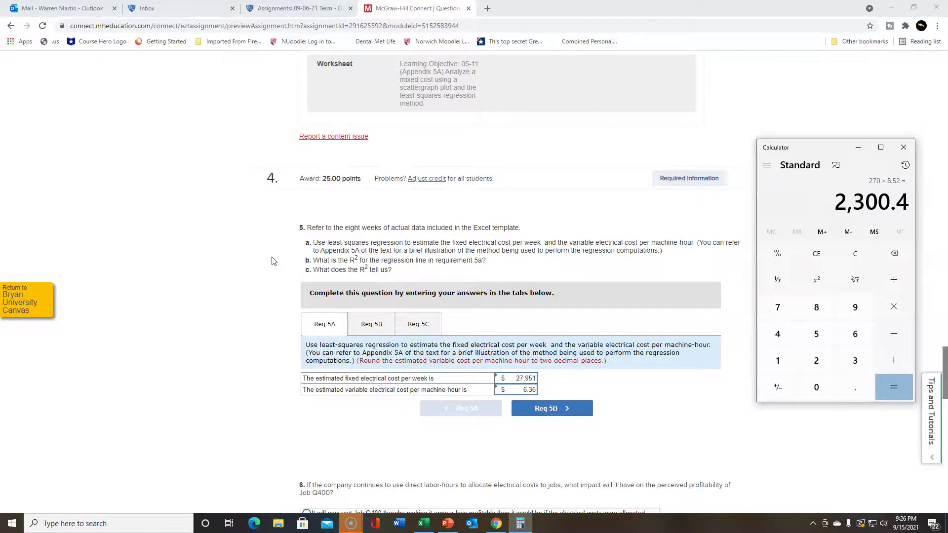
pyautogui.scroll(15, 274, 261)
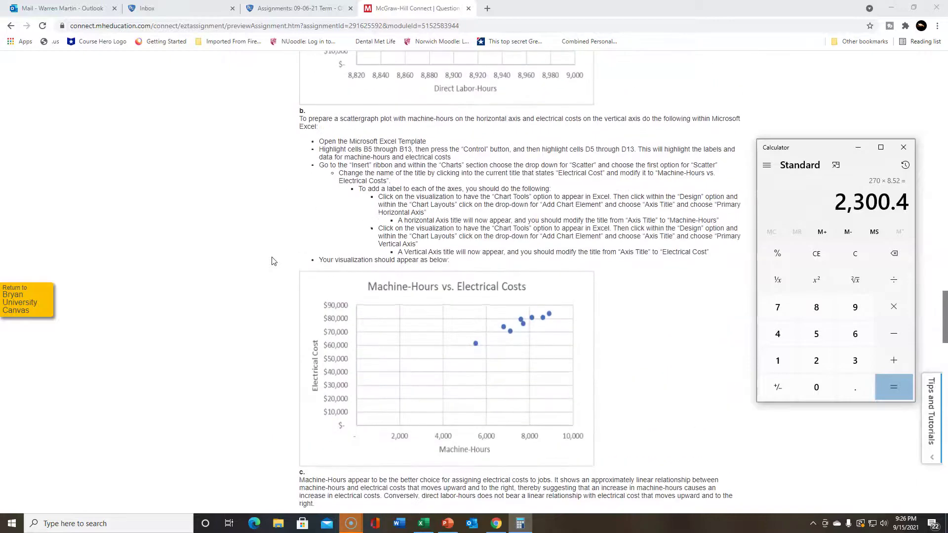
pyautogui.scroll(12, 274, 261)
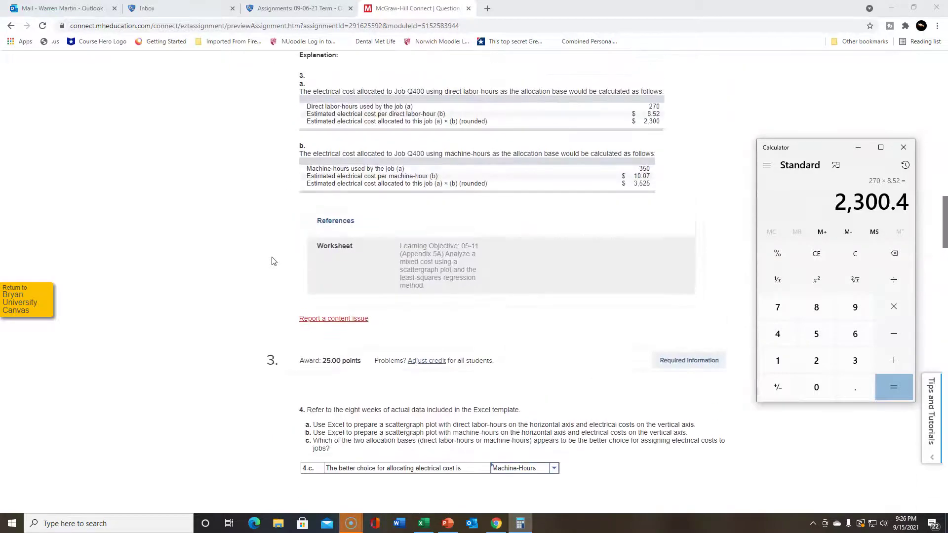
pyautogui.scroll(15, 274, 260)
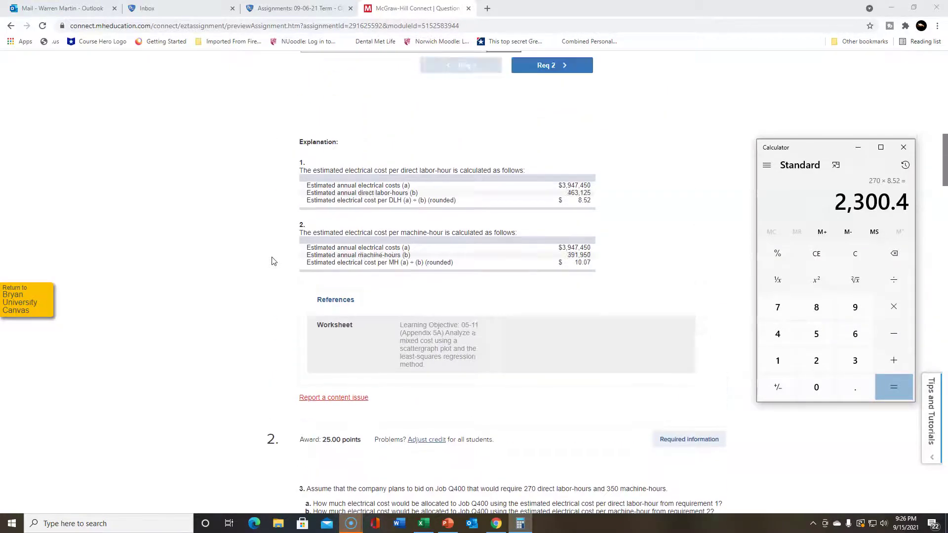
pyautogui.scroll(5, 274, 261)
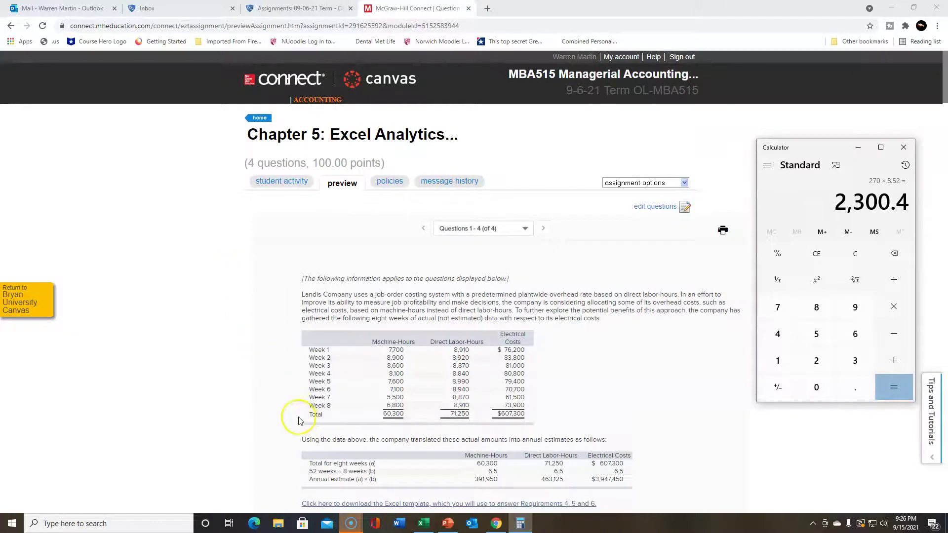
# - Switch to the Screencast-O-Matic recordings window
pyautogui.moveTo(350, 525)
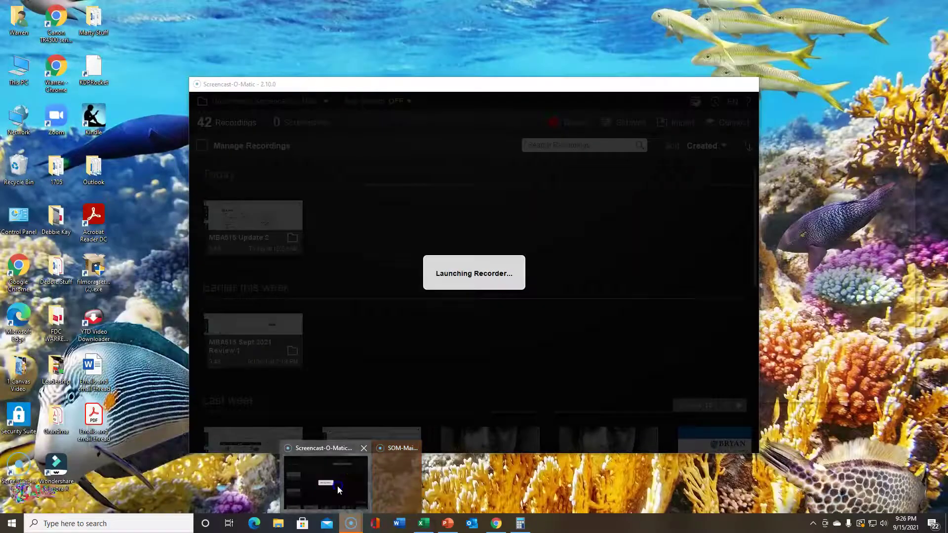
pyautogui.click(337, 485)
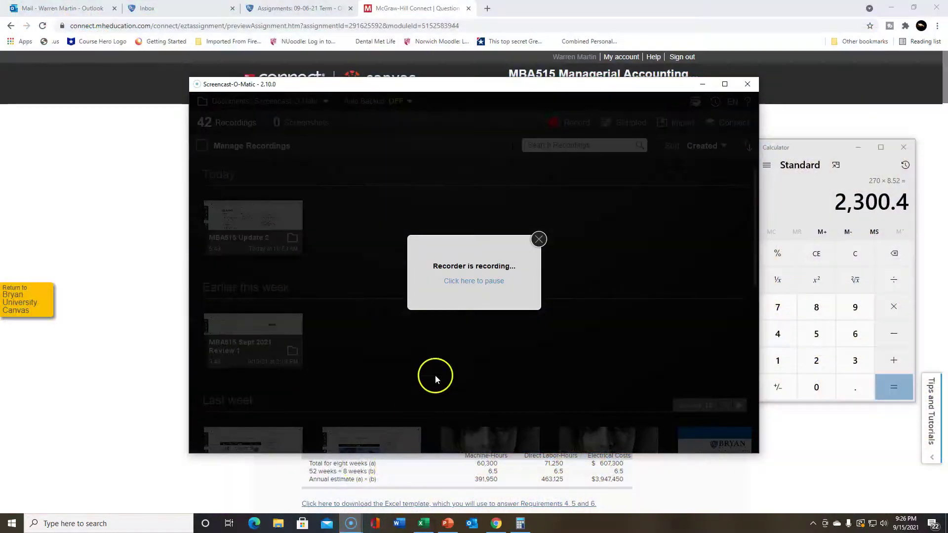